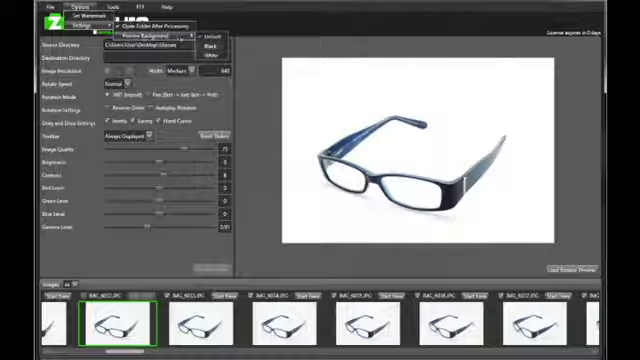
Set the preview background to white in Options > Settings
{"action": "left_click", "coordinate": [212, 36]}
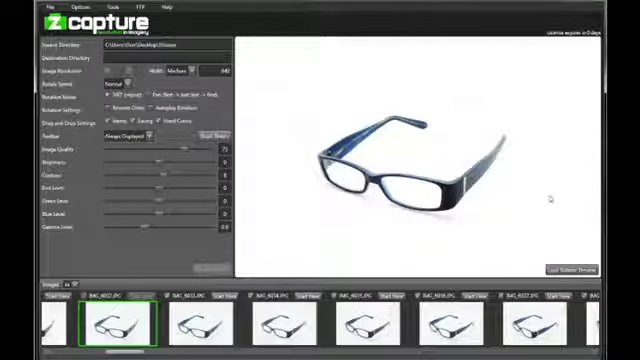
Start loading the eyeglasses rotation preview
{"action": "left_click", "coordinate": [570, 270]}
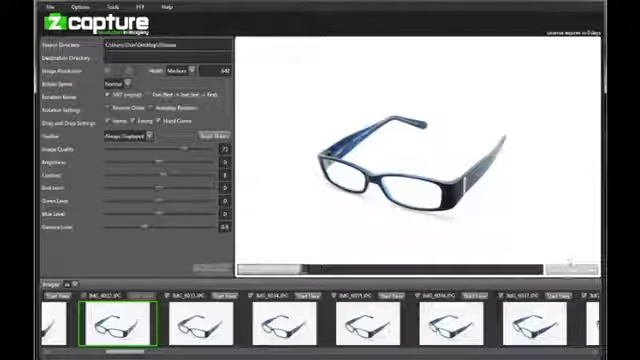